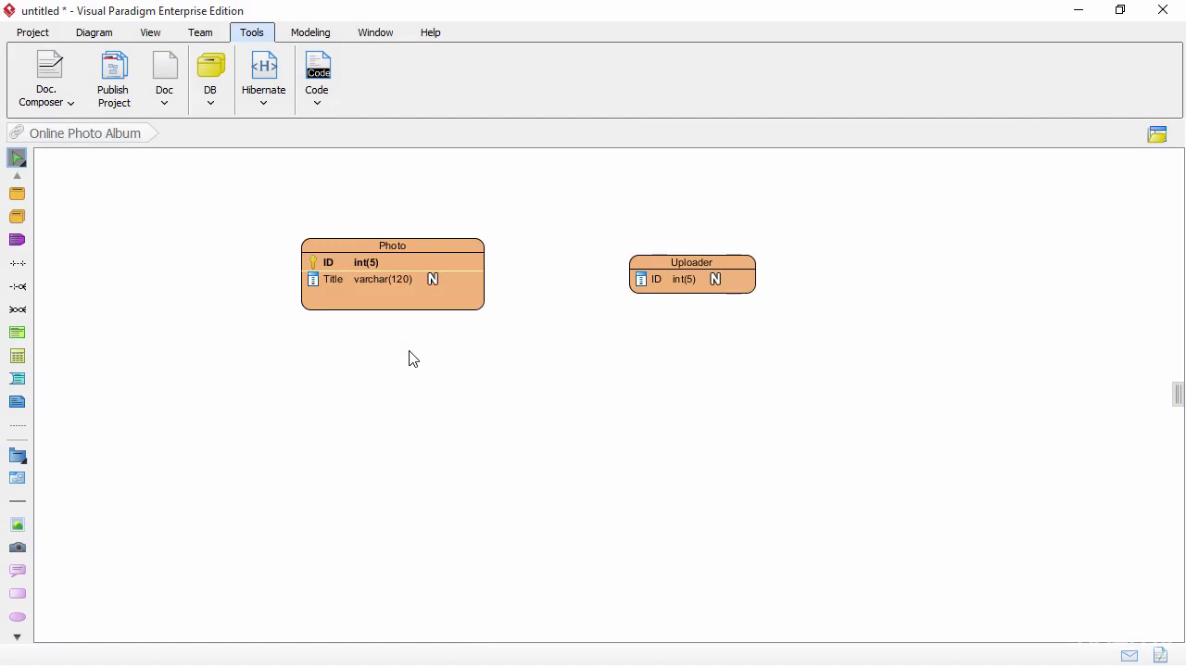
# Add a new column named UploadDate to the Photo entity.
pyautogui.click(429, 258)
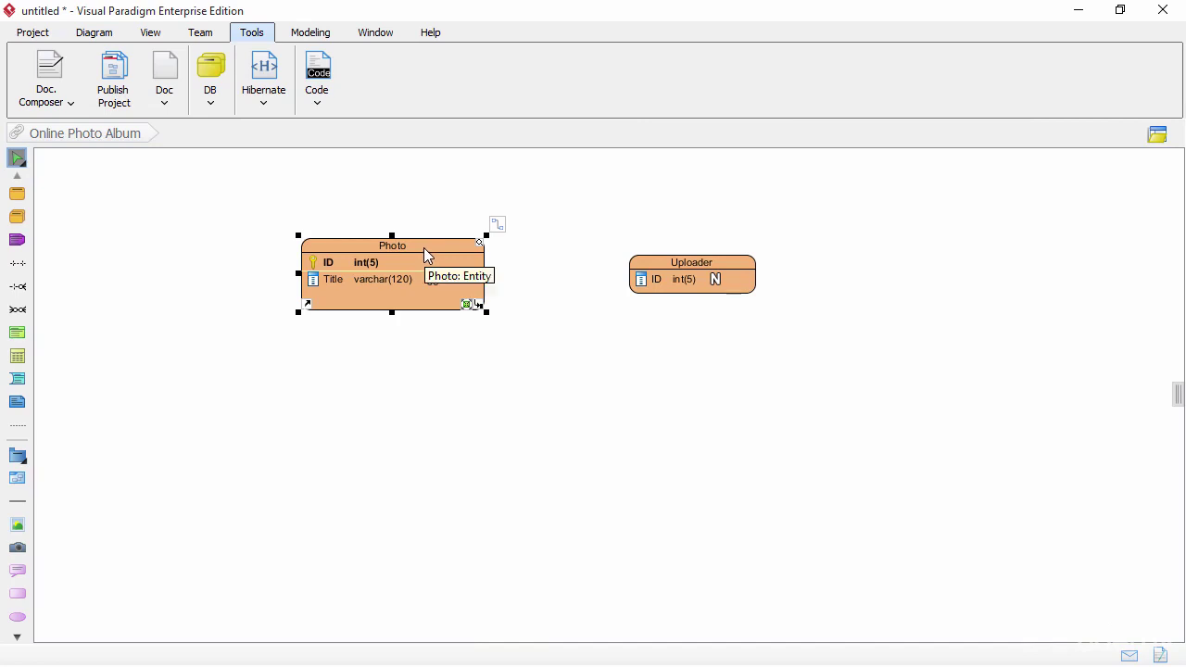
pyautogui.rightClick(423, 247)
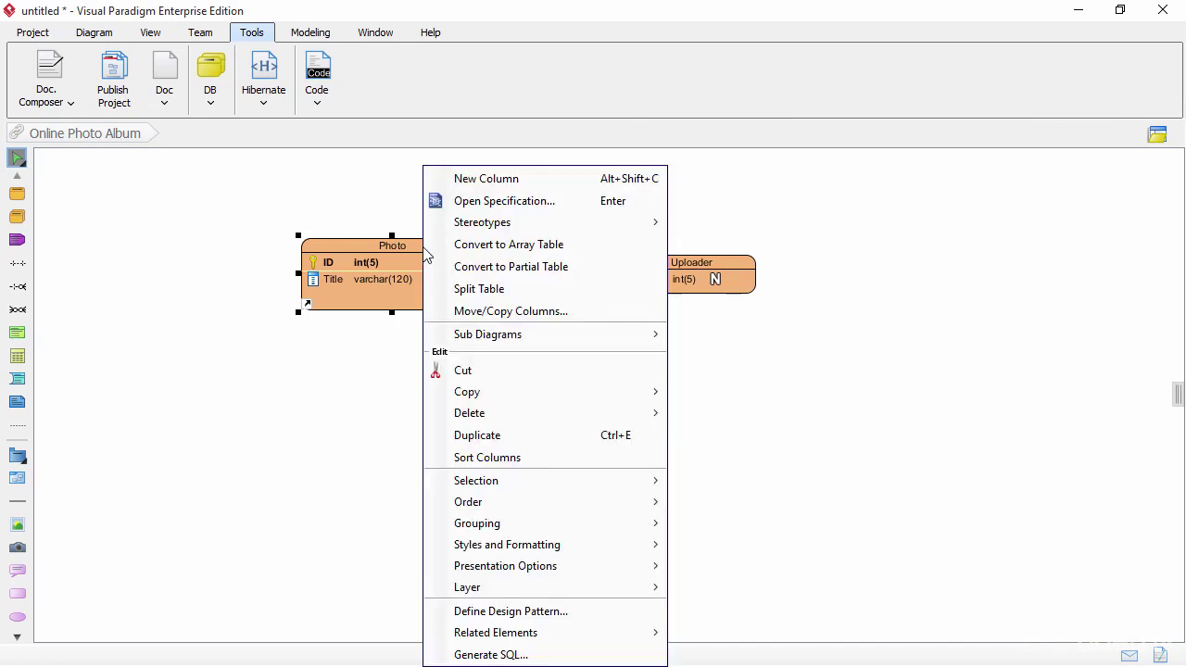
pyautogui.click(480, 179)
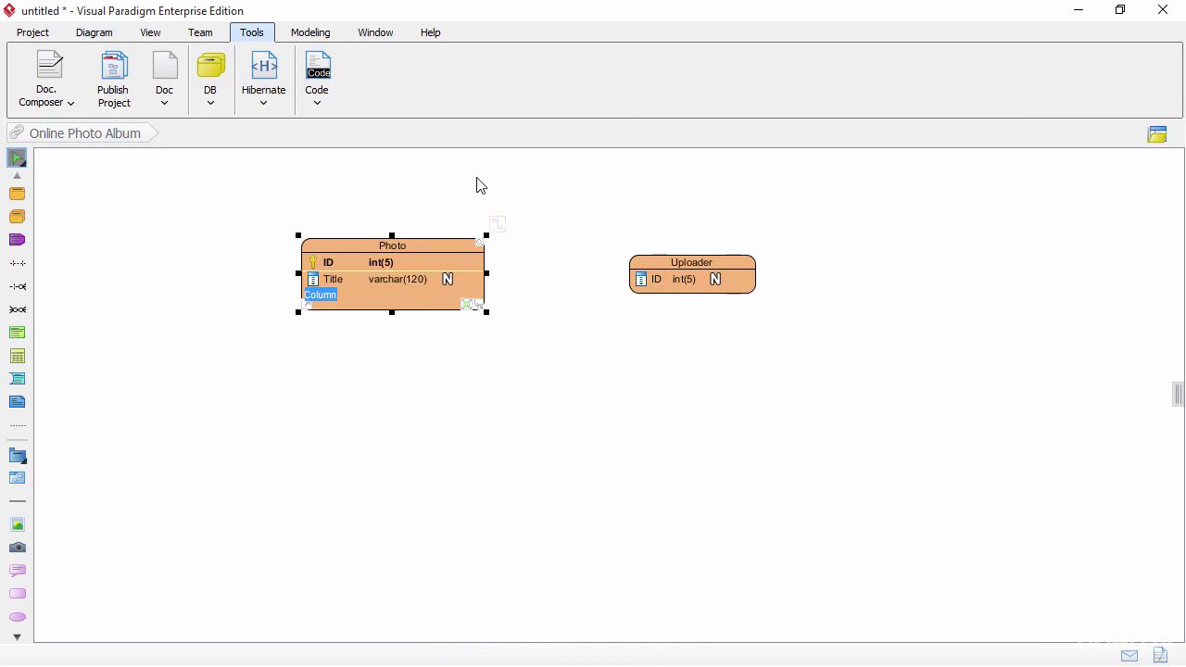
pyautogui.write('UploadDate')
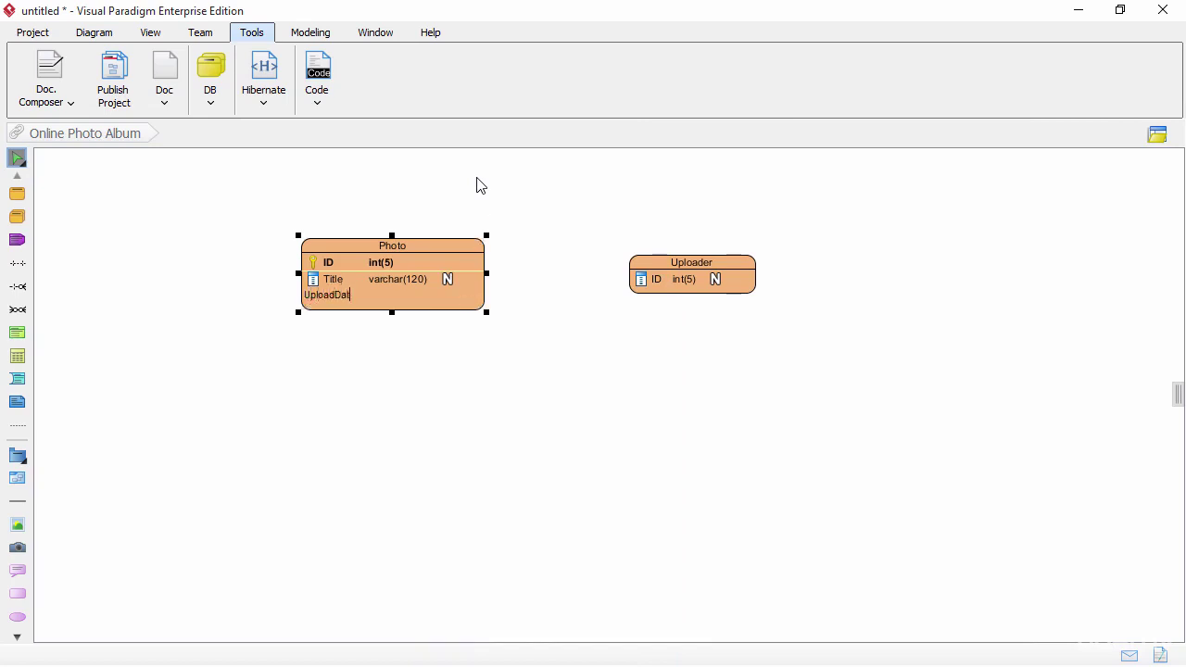
pyautogui.press('Return')
# From the UploadDate column's specification, add a new column domain and name it I_Date.
pyautogui.click(370, 297)
pyautogui.rightClick(370, 299)
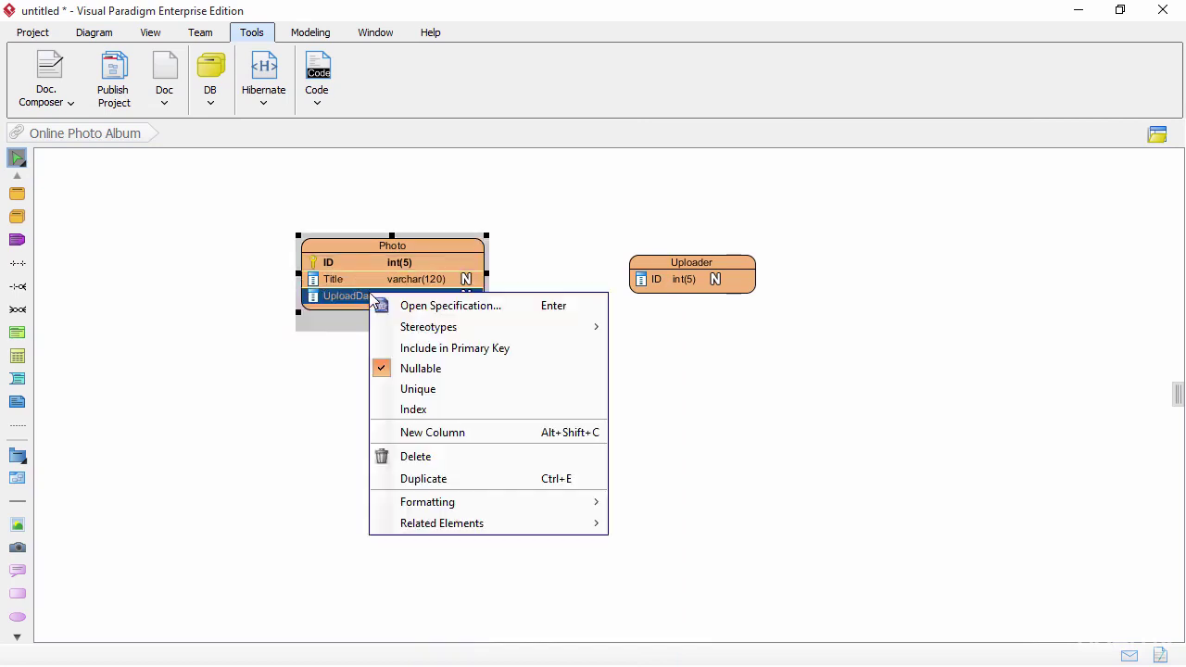
pyautogui.click(435, 306)
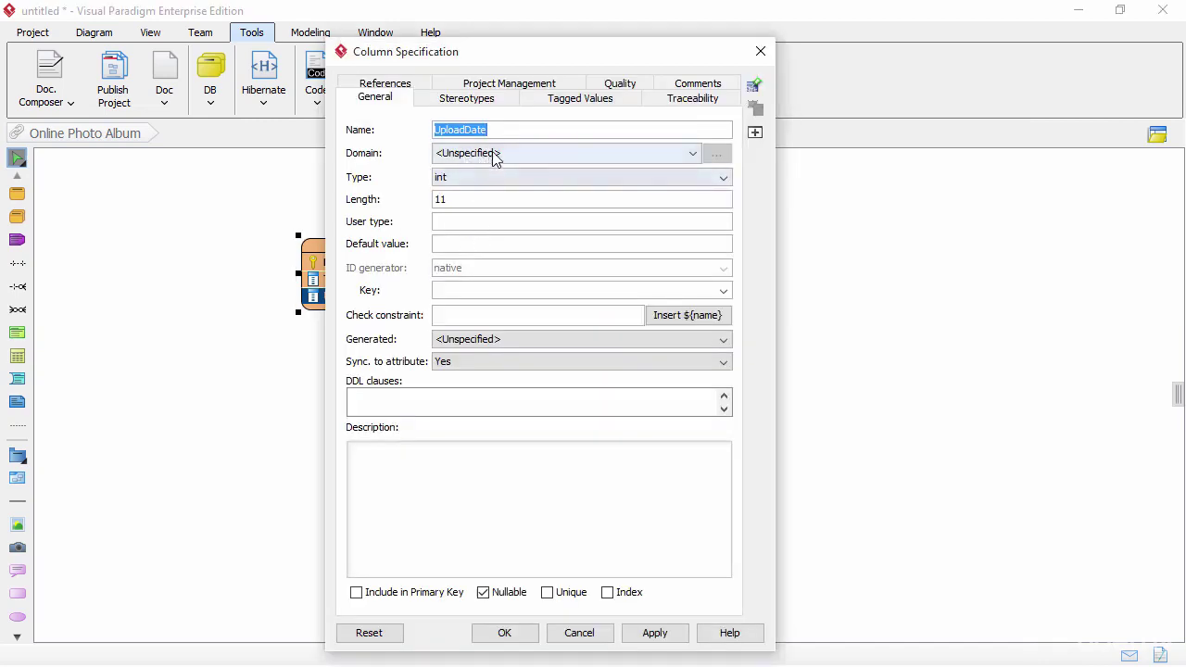
pyautogui.click(479, 177)
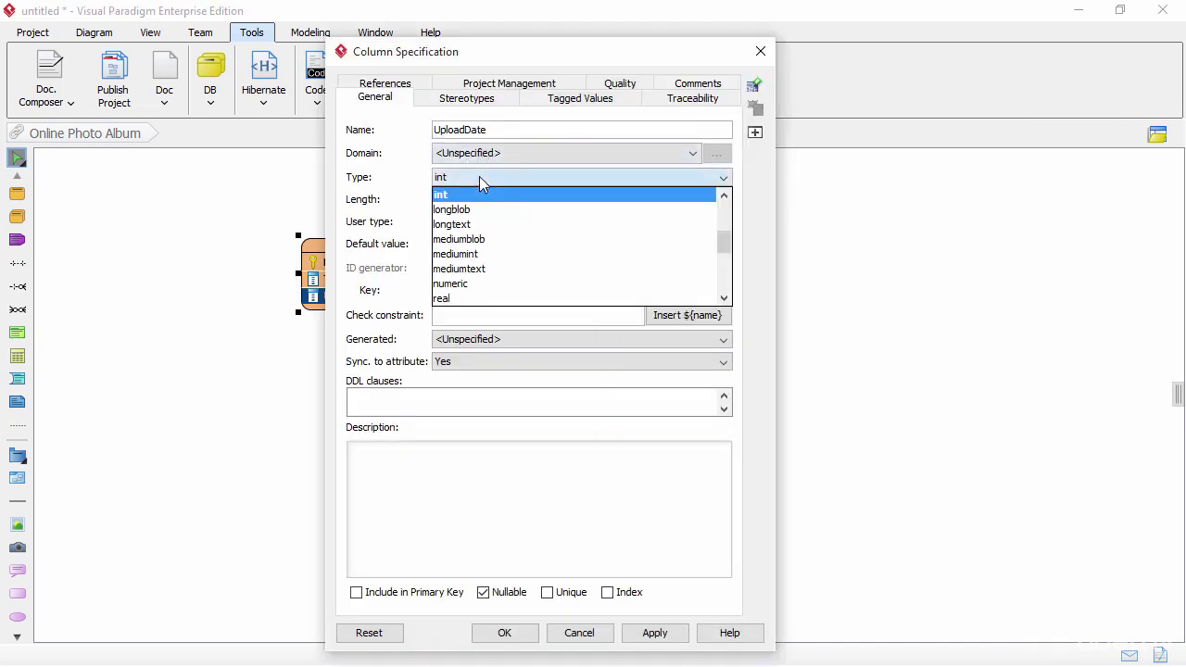
pyautogui.click(479, 175)
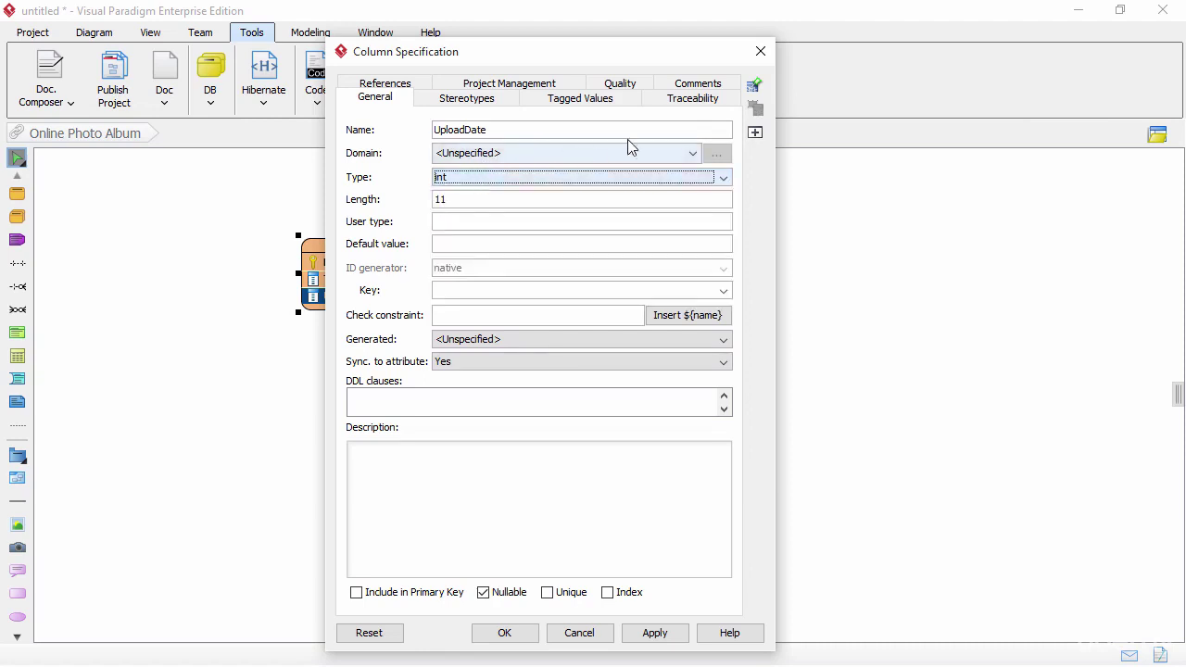
pyautogui.click(664, 154)
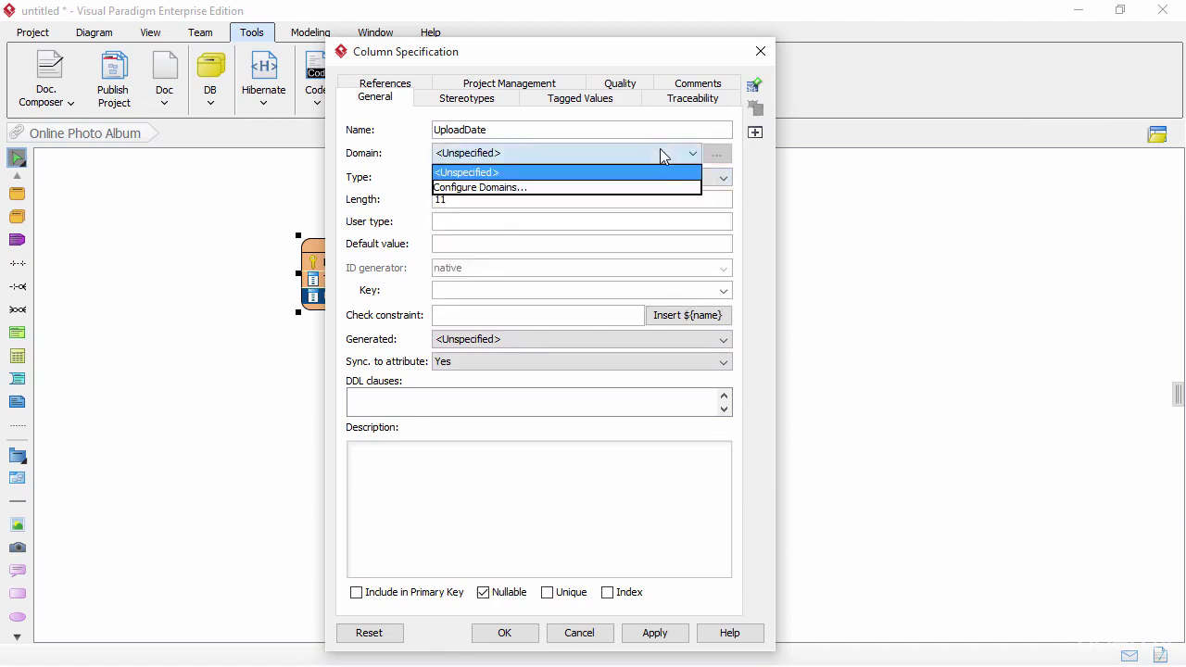
pyautogui.click(571, 189)
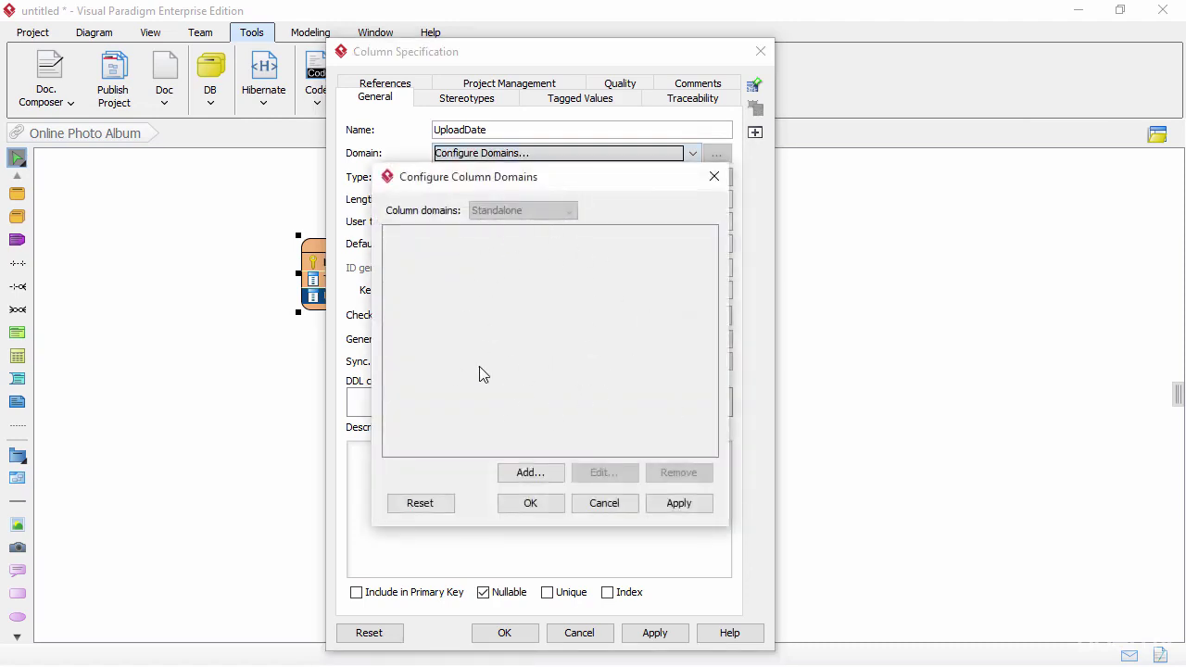
pyautogui.click(527, 475)
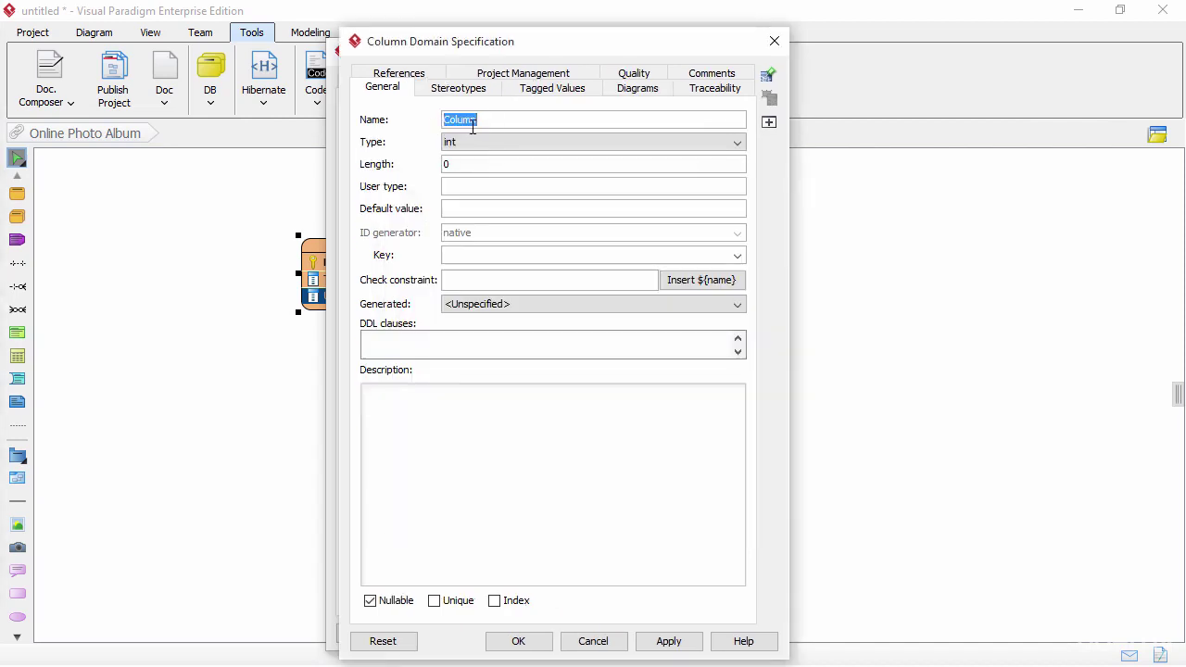
pyautogui.write('I_')
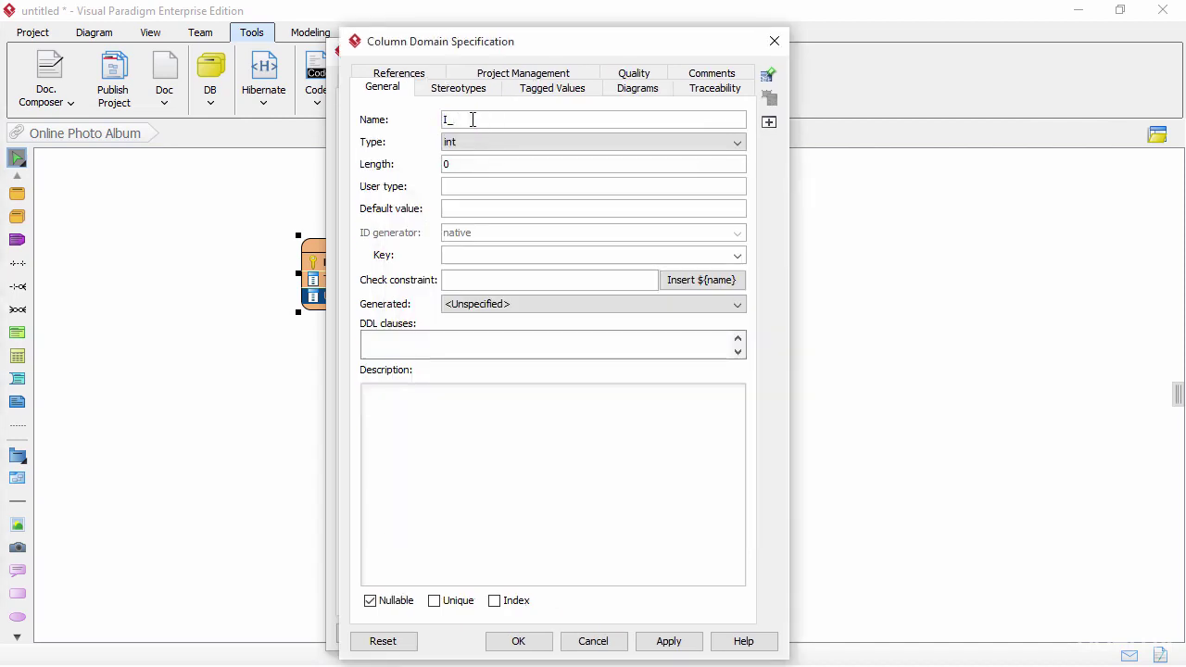
pyautogui.write('Date')
# Set the I_Date domain's type to varchar and its length to 8.
pyautogui.click(592, 144)
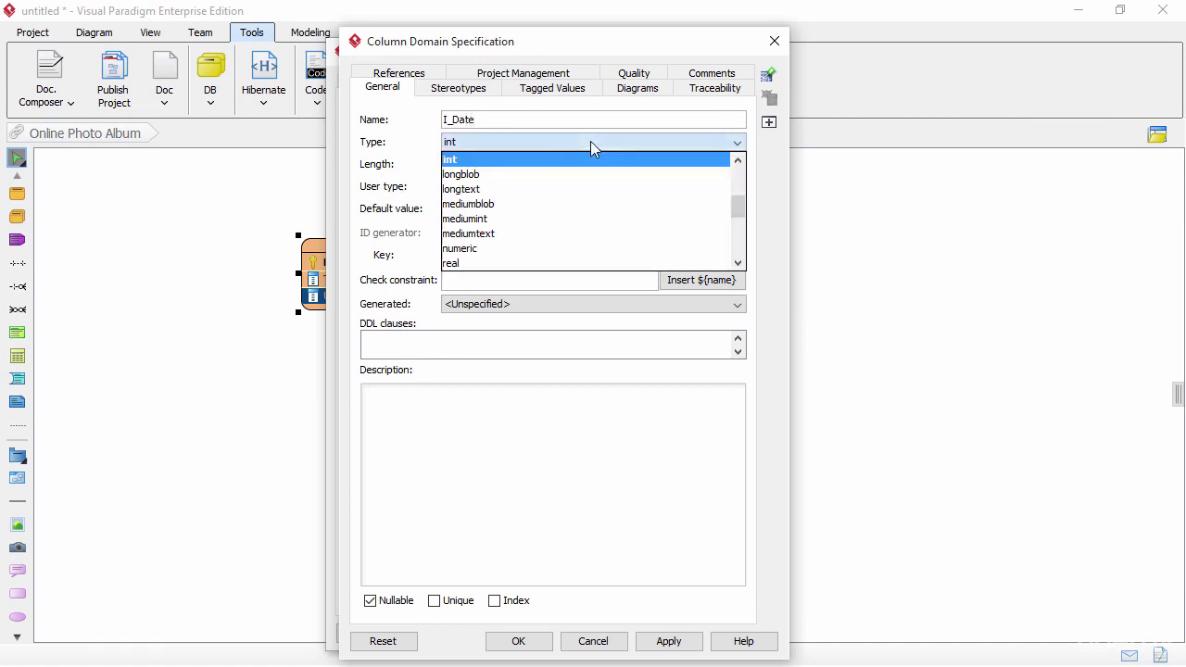
pyautogui.press('v')
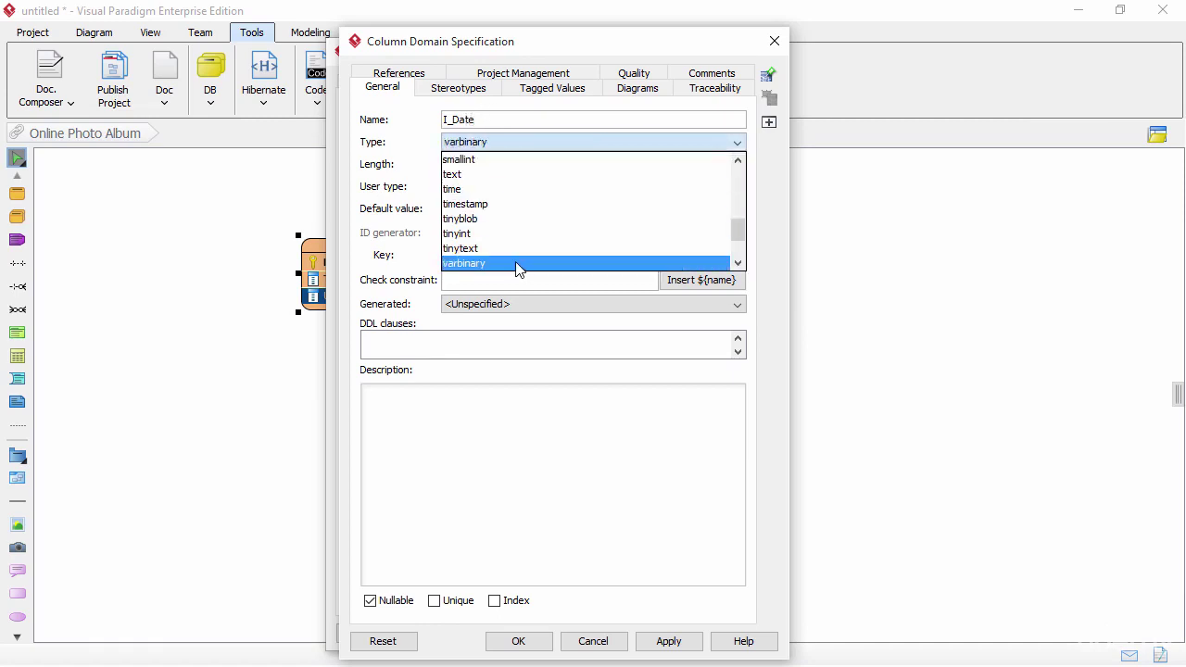
pyautogui.scroll(-1, 517, 269)
pyautogui.click(505, 236)
pyautogui.click(494, 166)
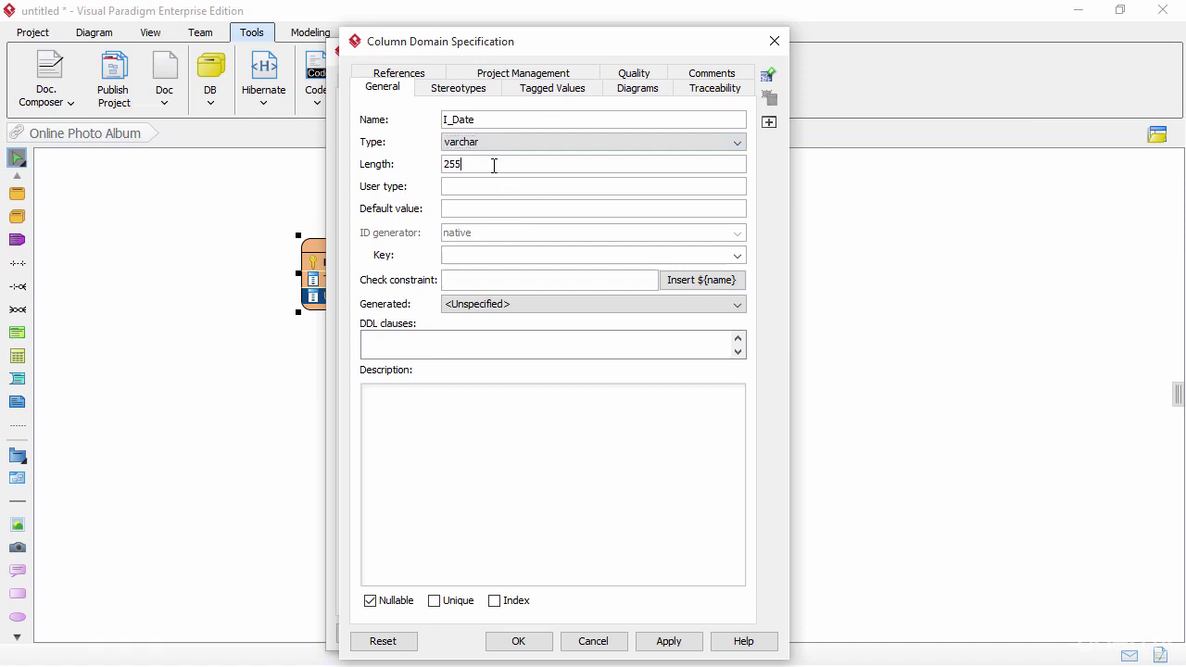
pyautogui.doubleClick(494, 166)
pyautogui.write('8')
# Enter yyyyMMdd as the I_Date domain's description and save the domain configuration.
pyautogui.click(465, 427)
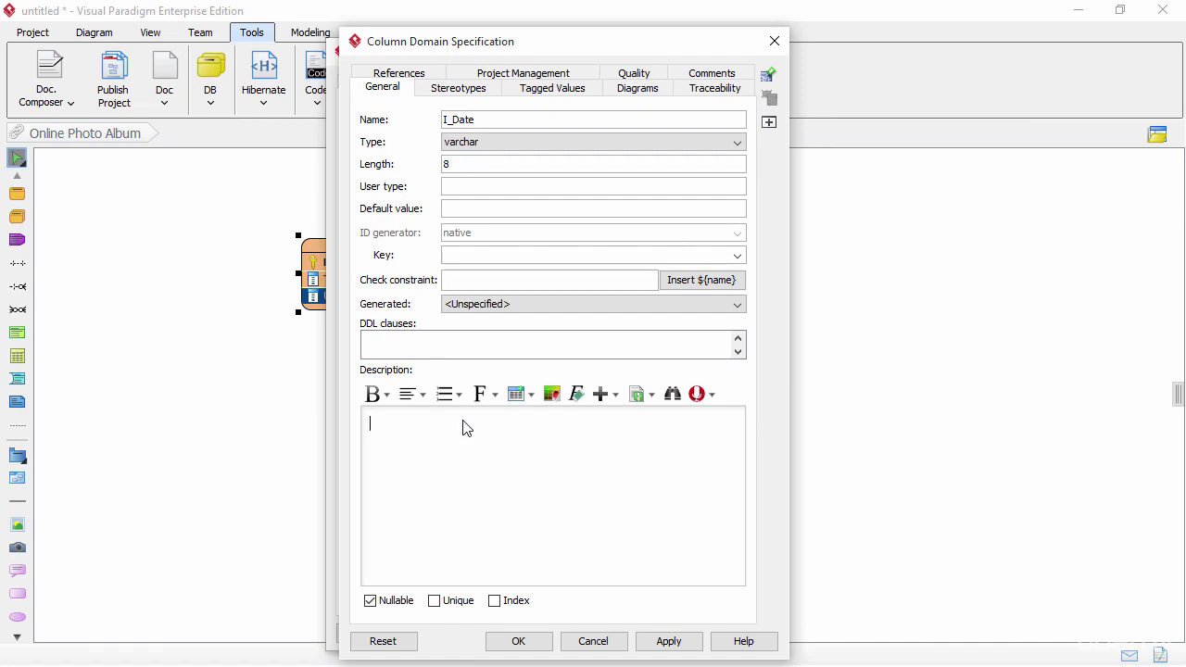
pyautogui.write('yyyyMMdd')
pyautogui.click(518, 641)
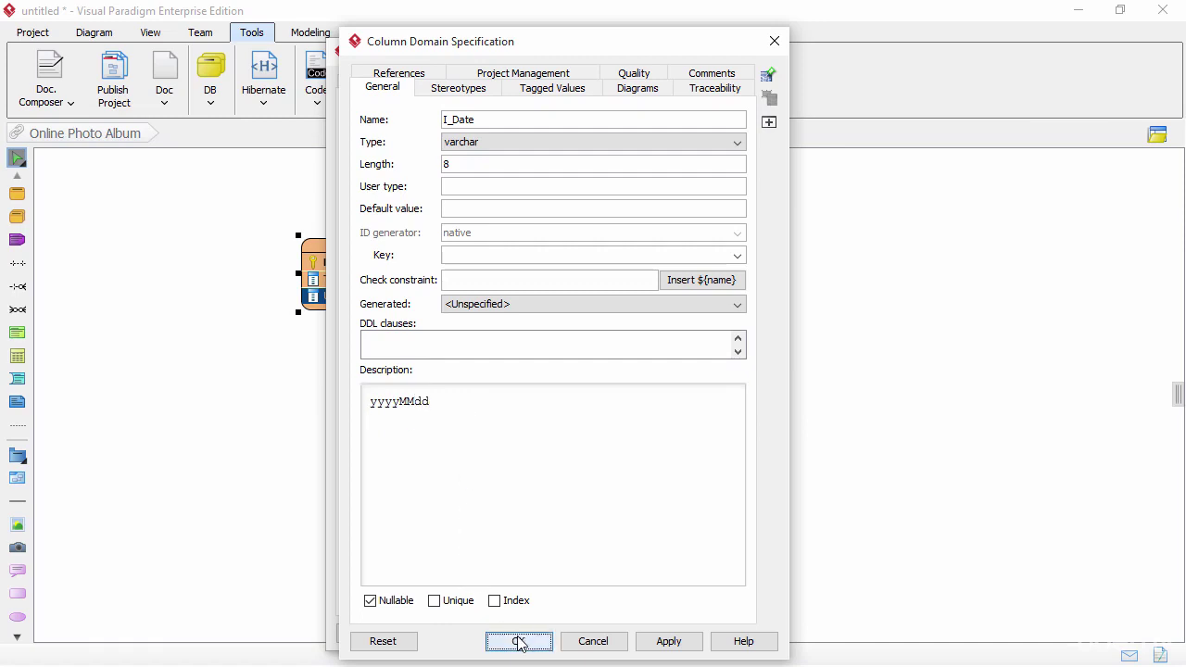
pyautogui.click(524, 503)
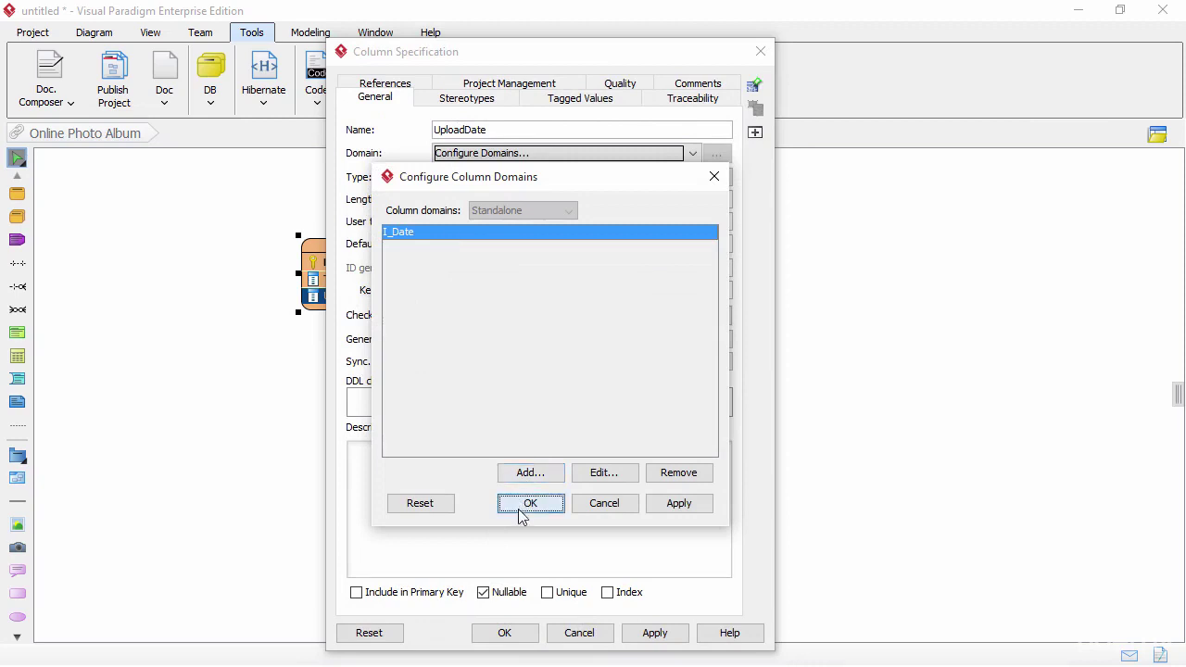
# Assign the I_Date domain to the UploadDate column and accept its specification.
pyautogui.click(540, 153)
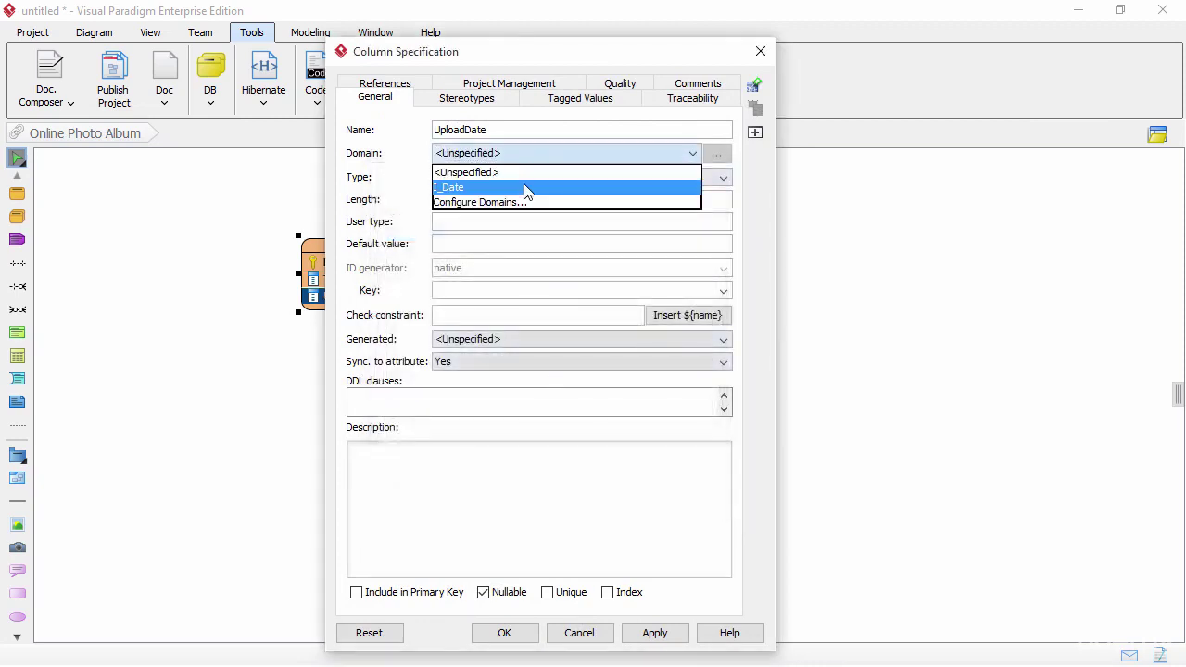
pyautogui.click(525, 188)
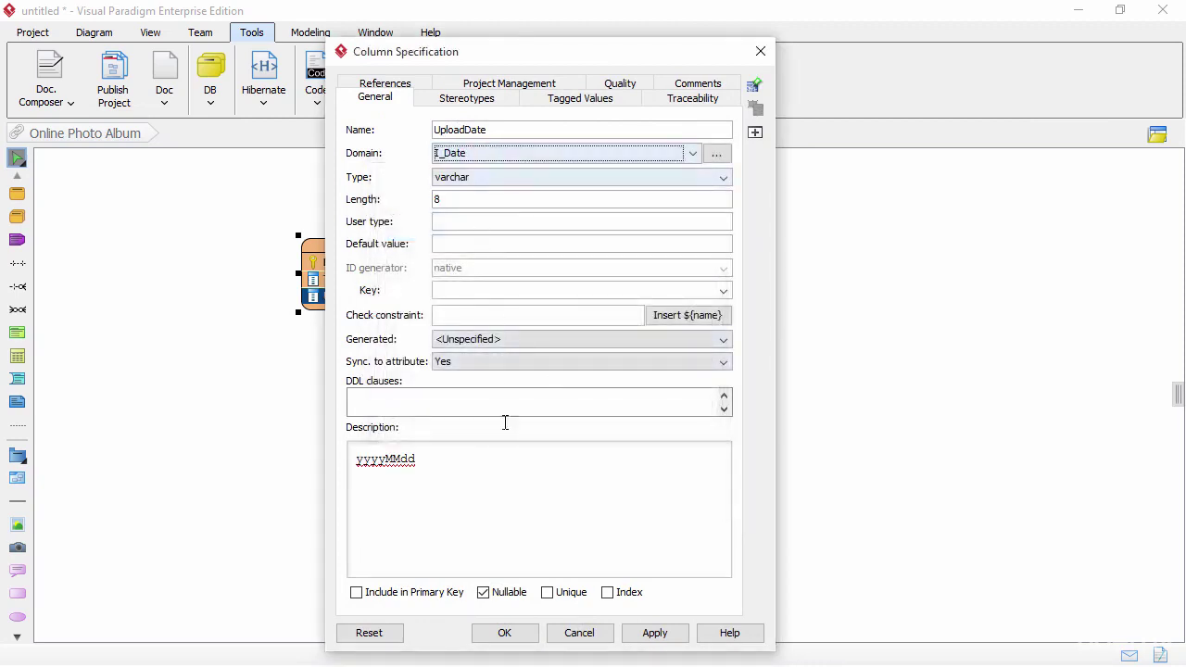
pyautogui.click(505, 632)
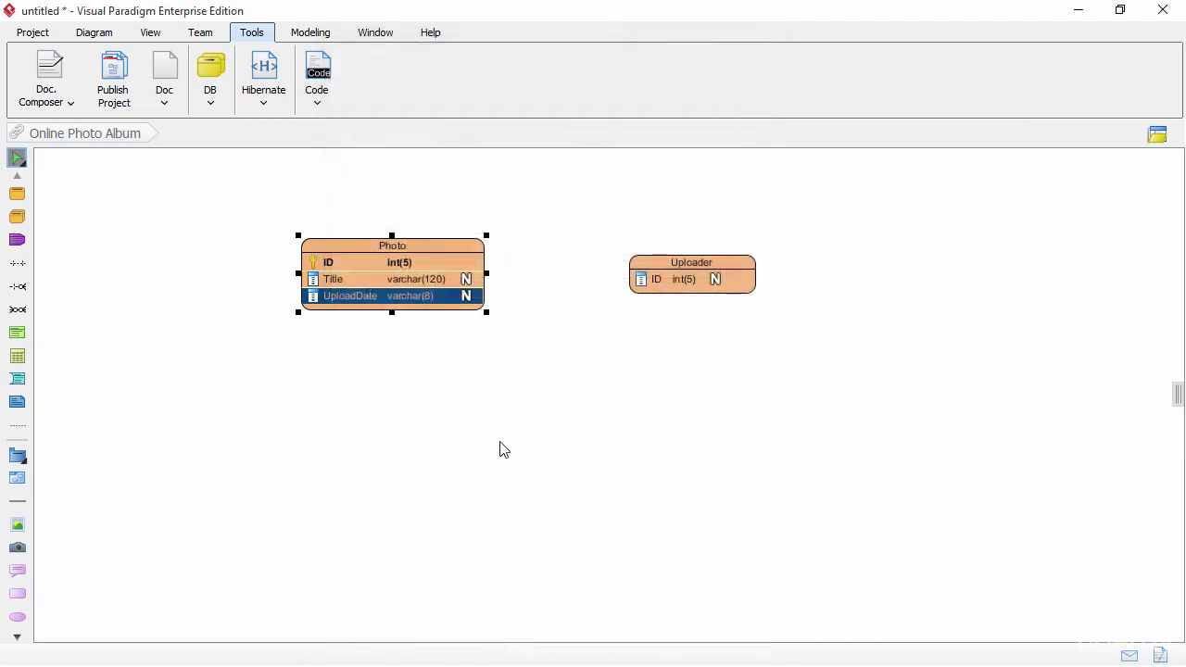
# Add a single new column named JoinDate to the Uploader entity.
pyautogui.click(657, 262)
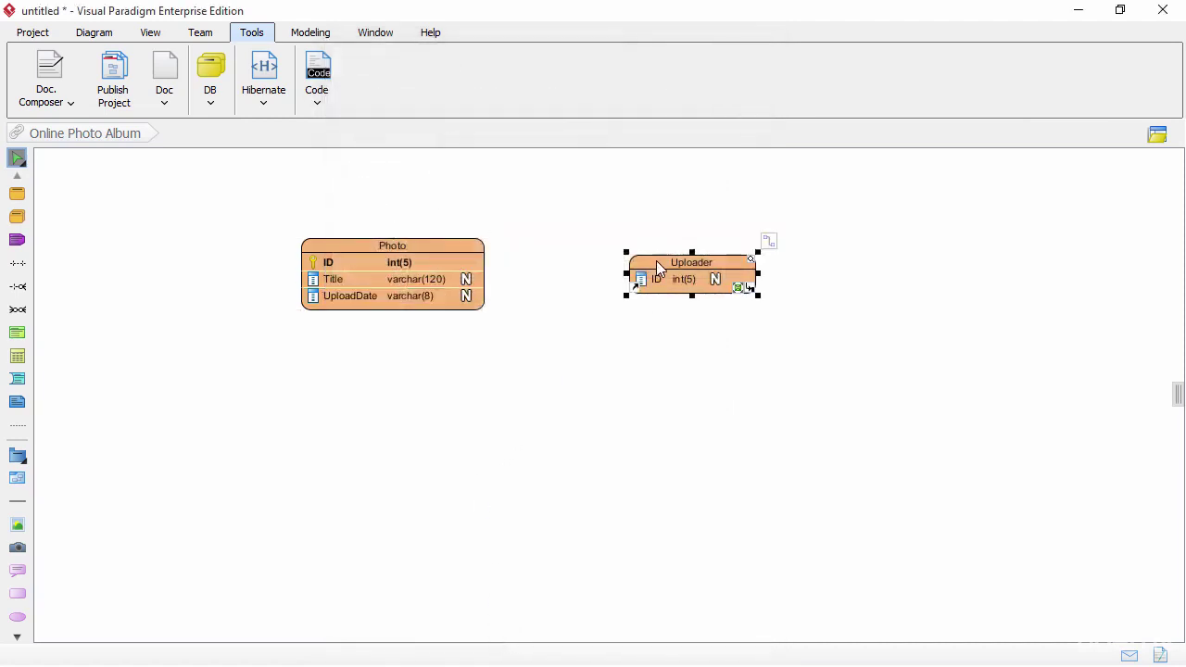
pyautogui.rightClick(653, 264)
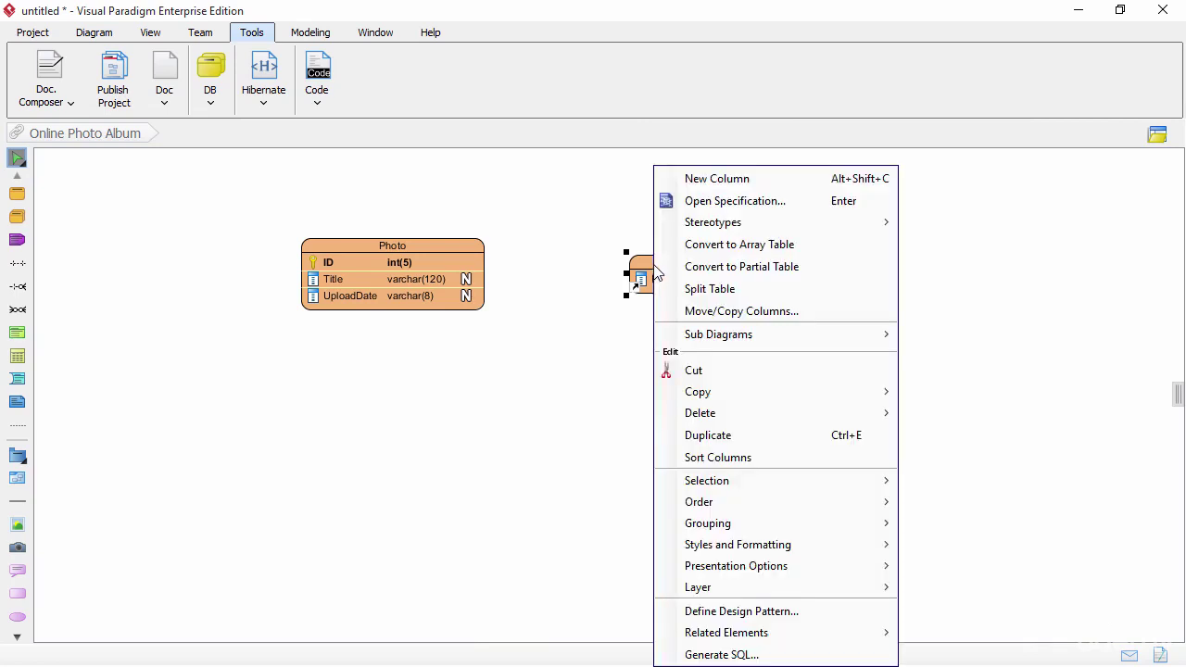
pyautogui.click(696, 178)
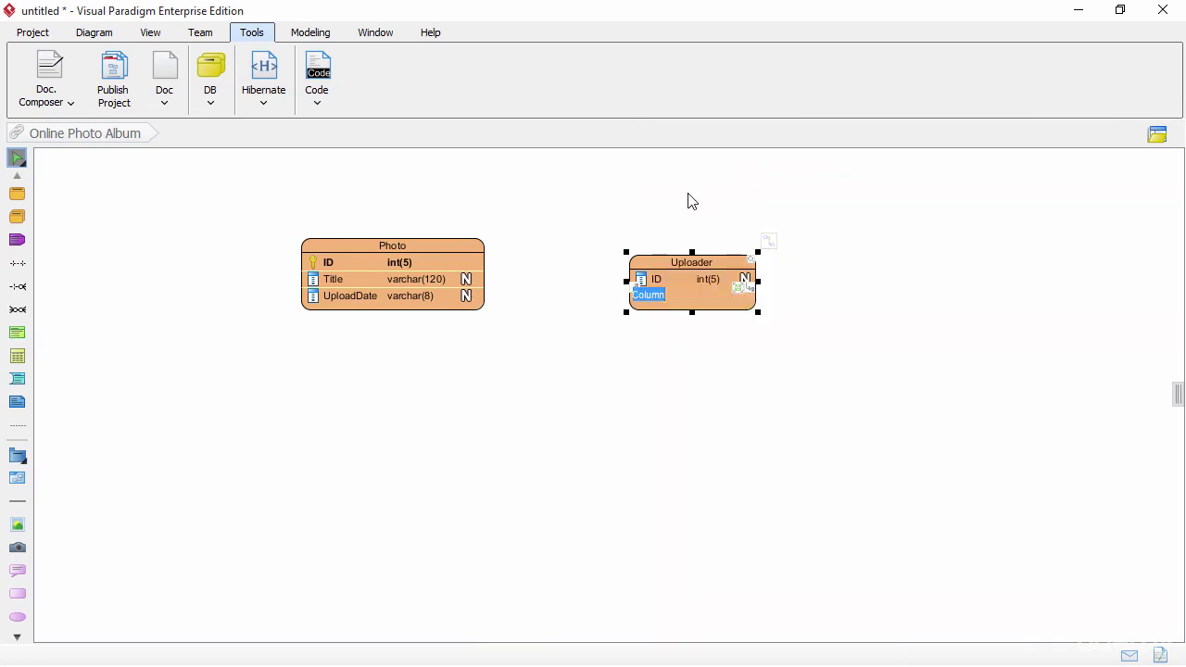
pyautogui.write('JoinDate')
pyautogui.press('Return')
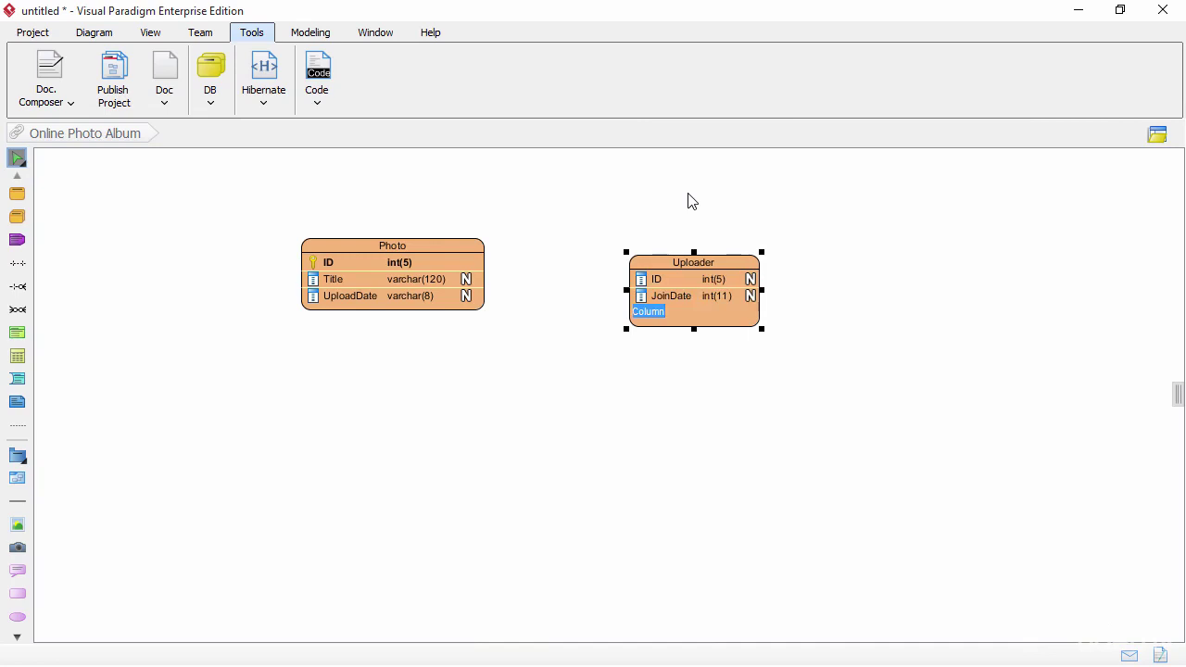
pyautogui.press('Escape')
# Assign the I_Date domain to the Uploader entity's JoinDate column through its column specification.
pyautogui.click(666, 308)
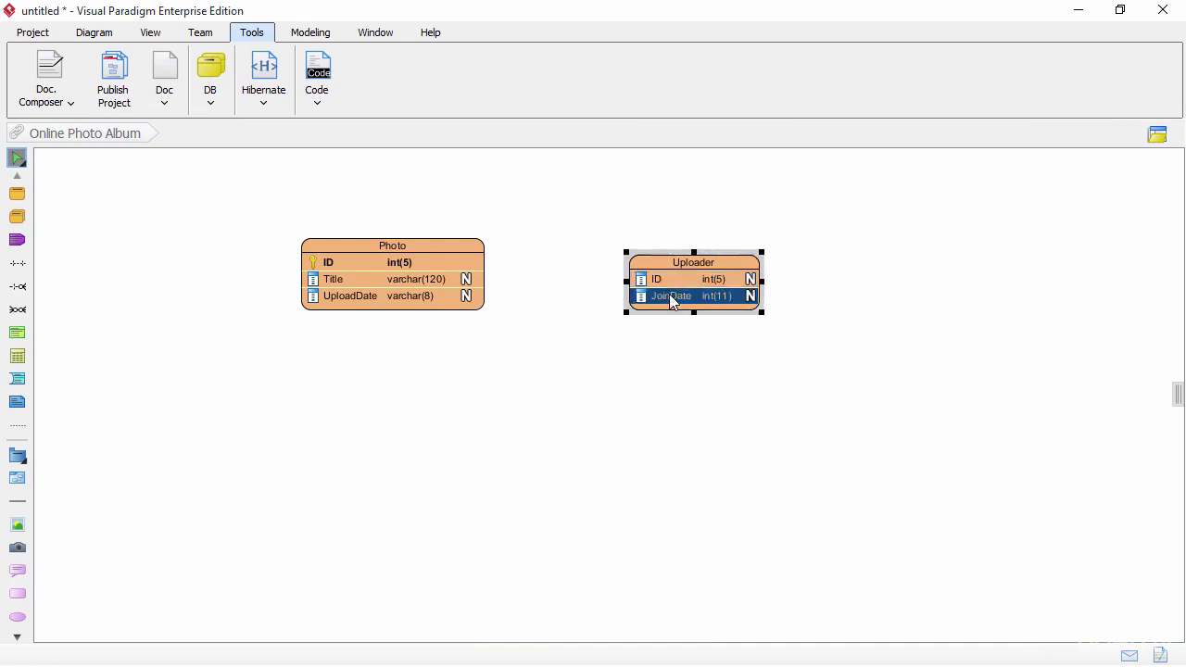
pyautogui.rightClick(668, 295)
pyautogui.click(686, 303)
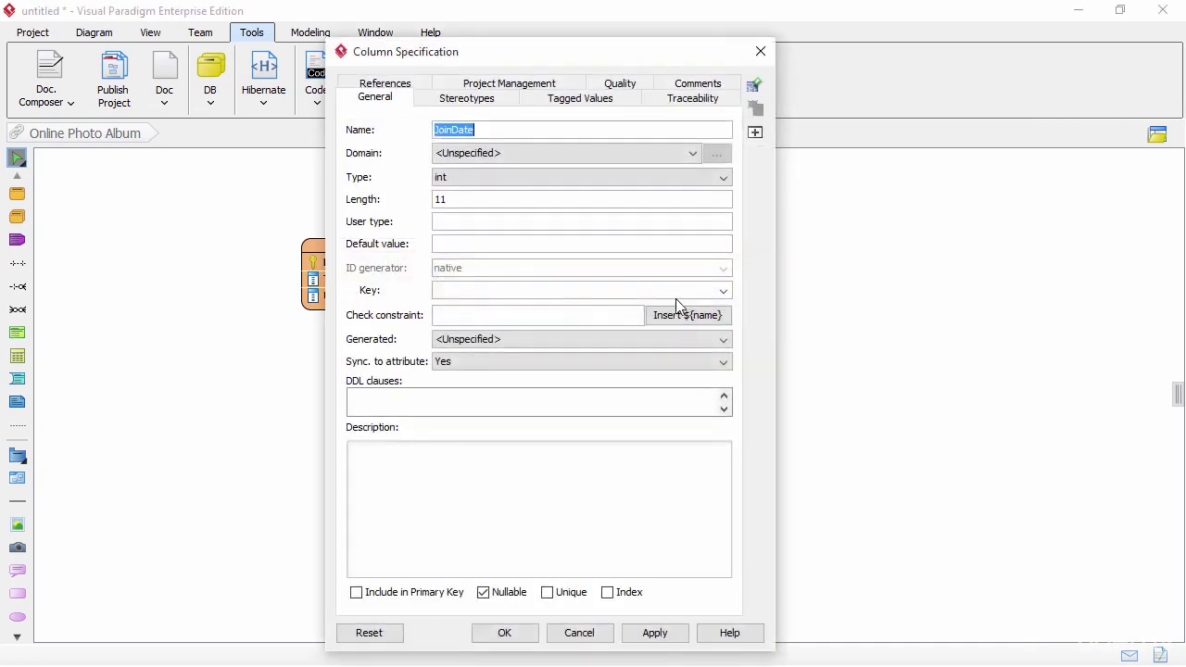
pyautogui.click(511, 158)
pyautogui.click(510, 188)
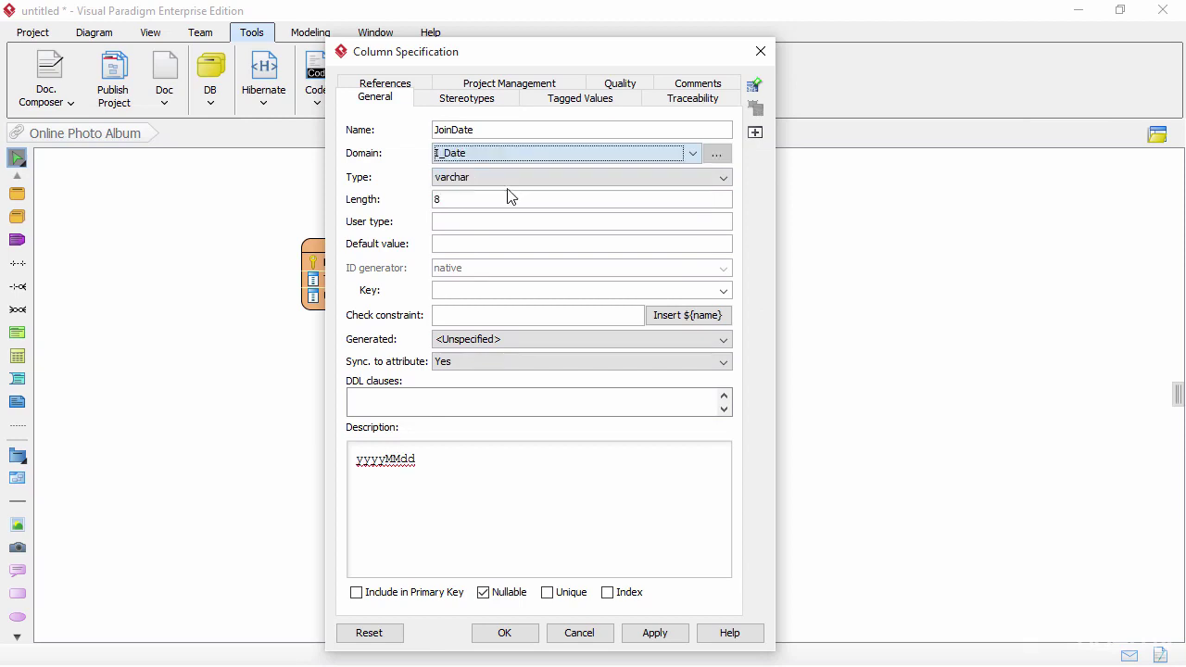
pyautogui.click(505, 632)
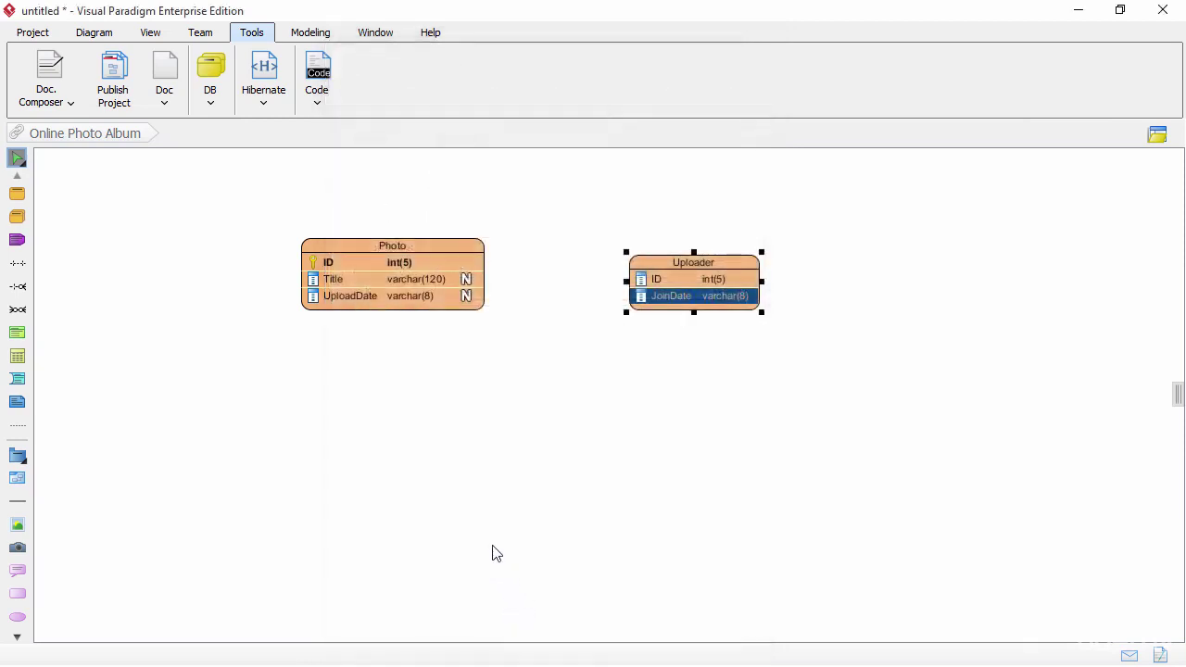
pyautogui.click(496, 553)
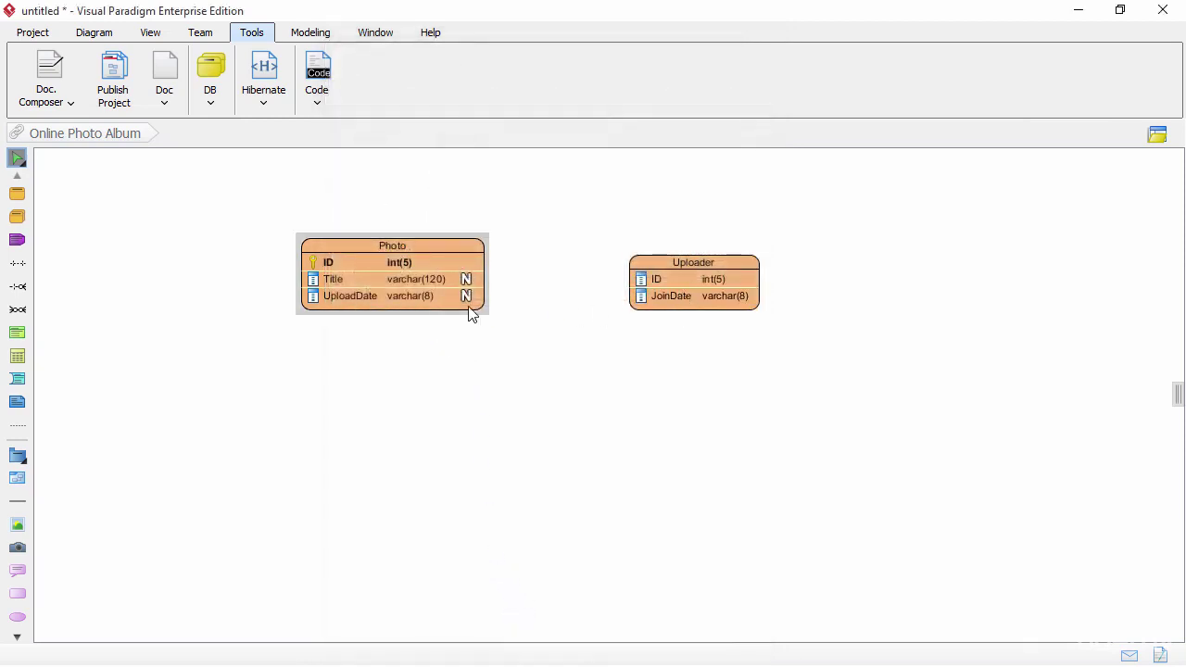
# Open the I_Date domain's specification from the Uploader entity's JoinDate column and set the domain's length to 10.
pyautogui.moveTo(476, 313)
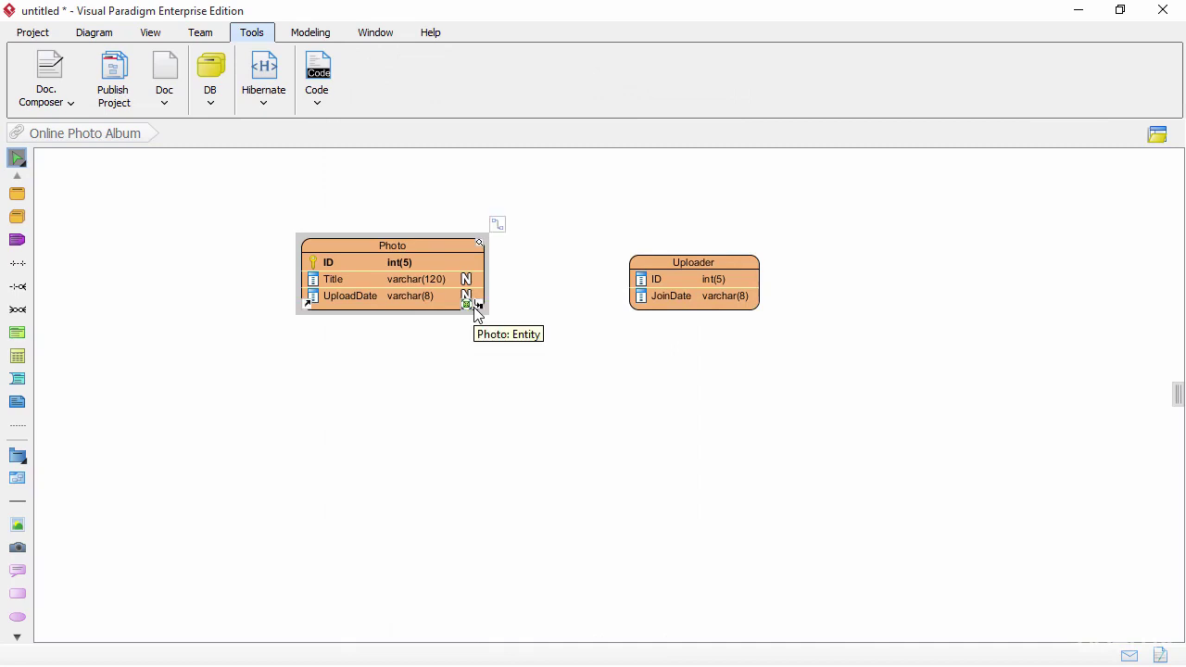
pyautogui.click(639, 299)
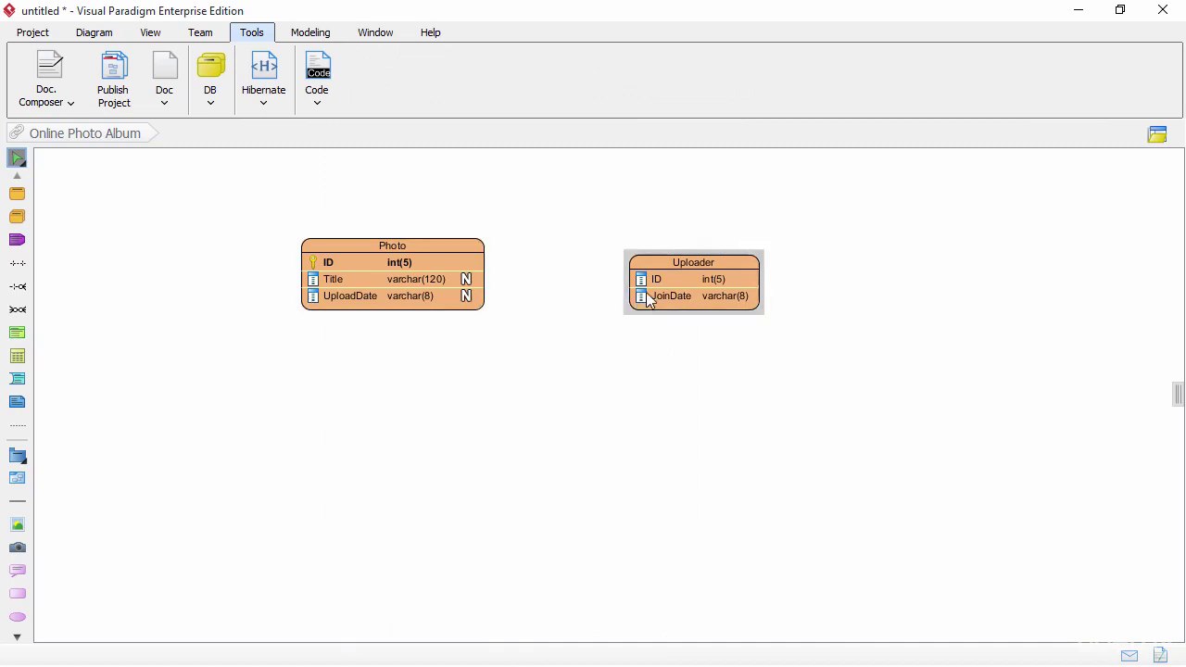
pyautogui.click(660, 300)
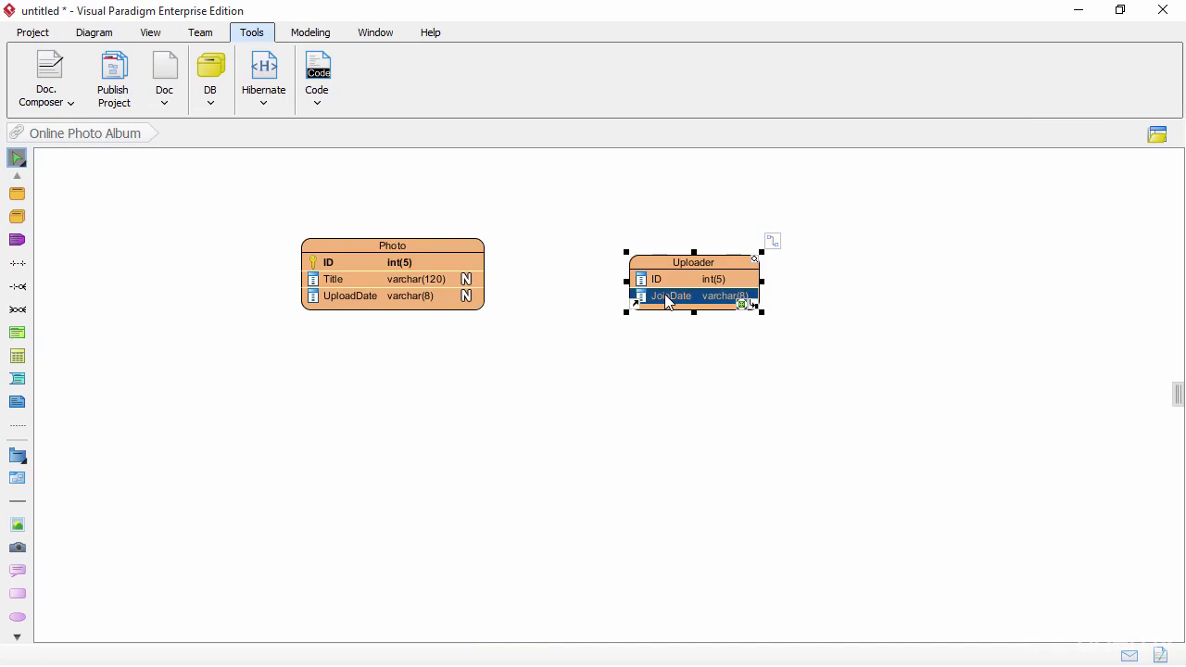
pyautogui.rightClick(667, 299)
pyautogui.click(683, 306)
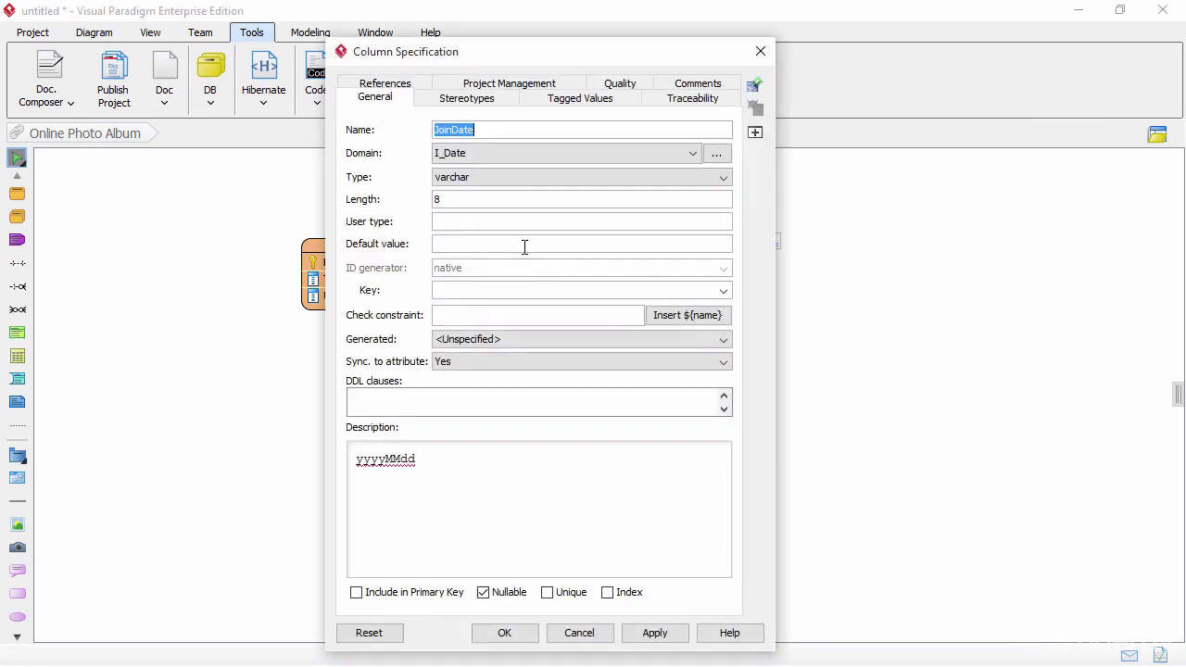
pyautogui.click(716, 154)
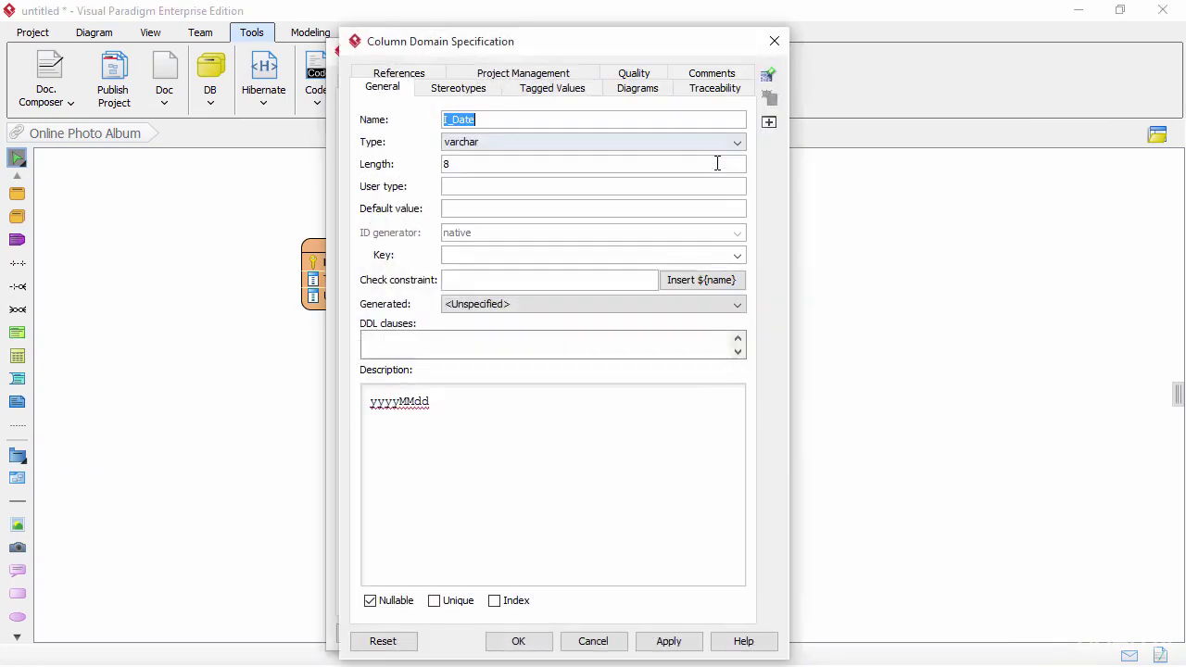
pyautogui.doubleClick(509, 159)
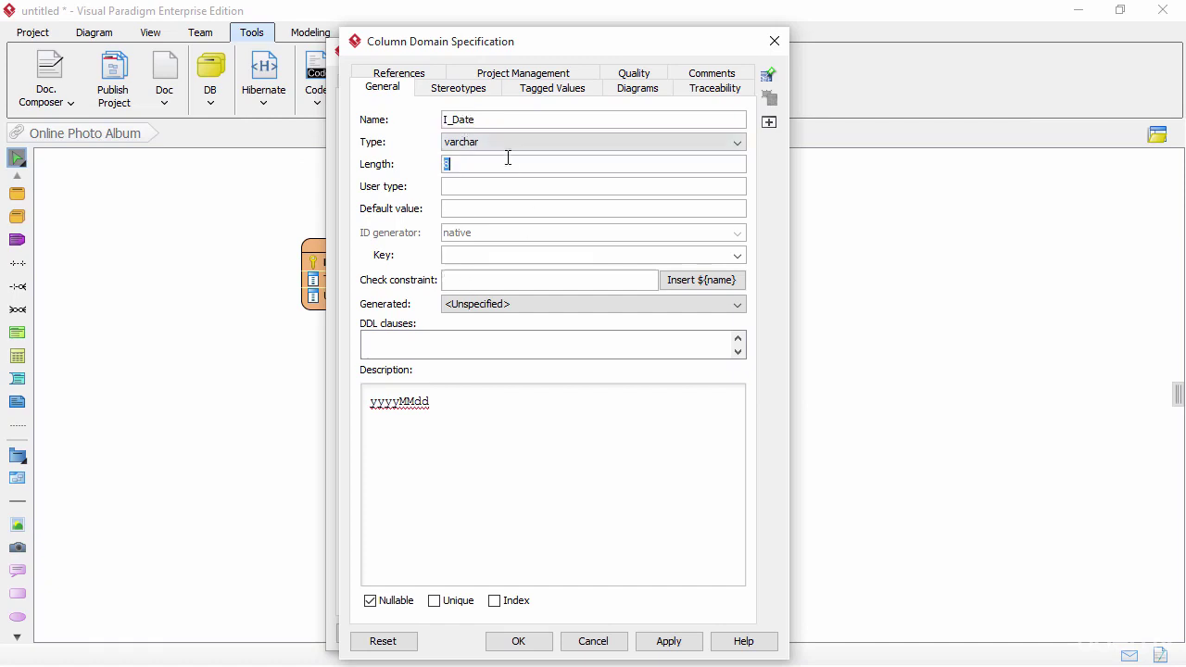
pyautogui.write('1-')
pyautogui.press('BackSpace')
pyautogui.write('0')
# Change the I_Date domain's description to yyyy-MM-dd, then accept the domain and column specifications.
pyautogui.click(410, 405)
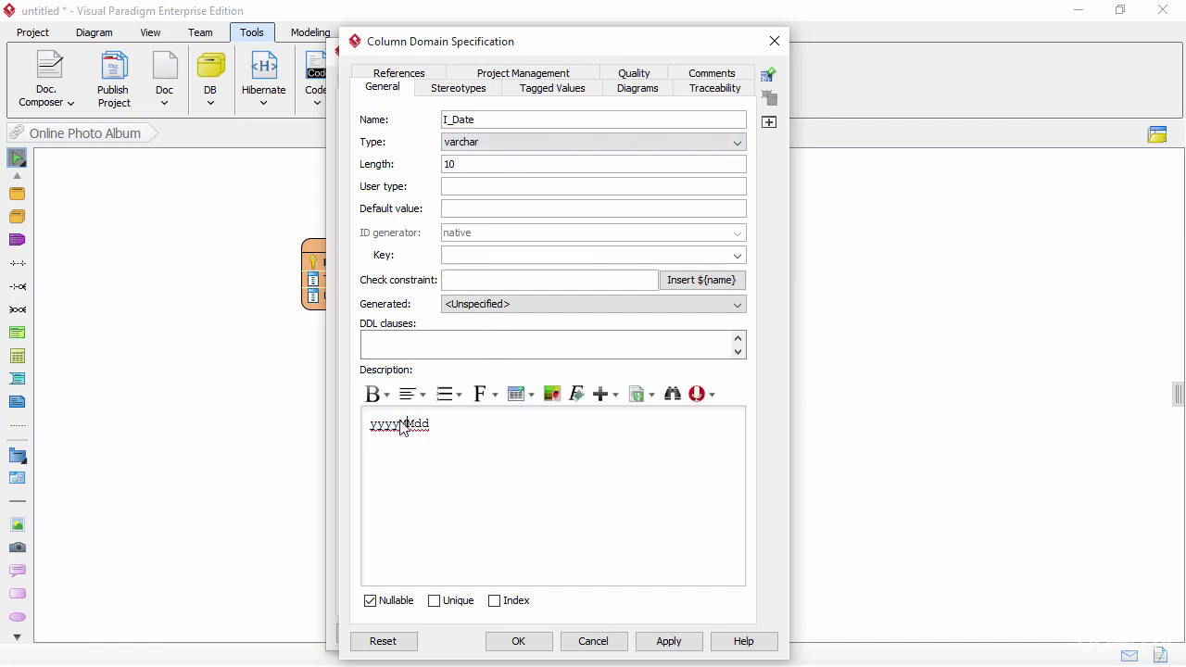
pyautogui.write('-MM-')
pyautogui.click(517, 643)
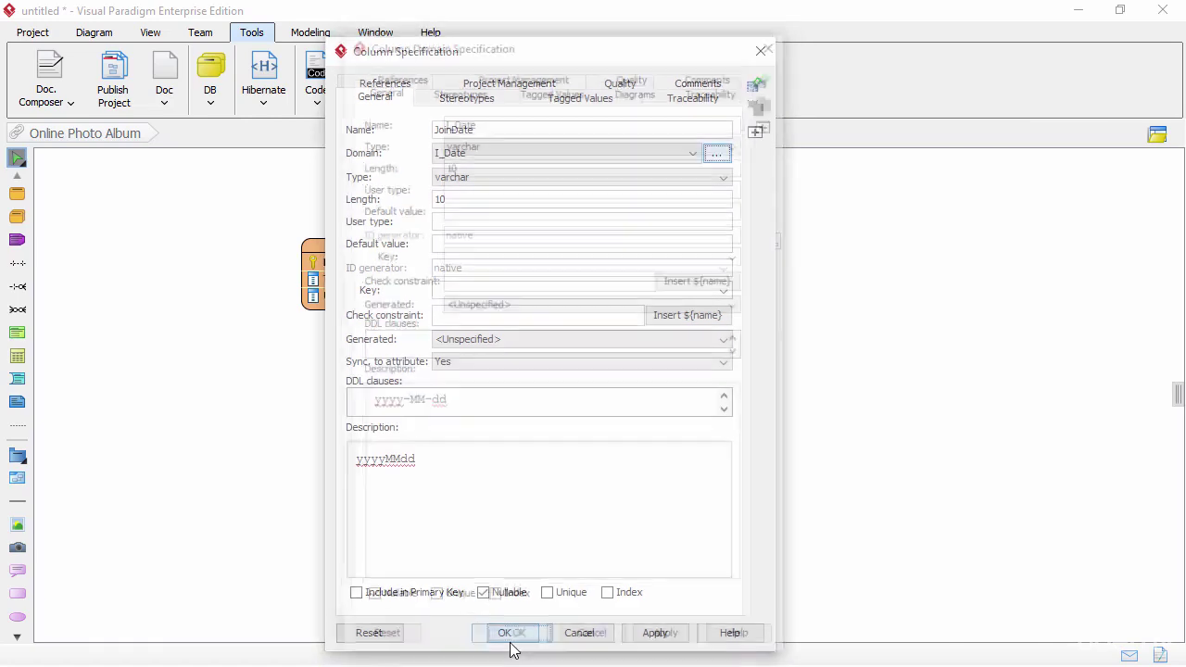
pyautogui.click(505, 637)
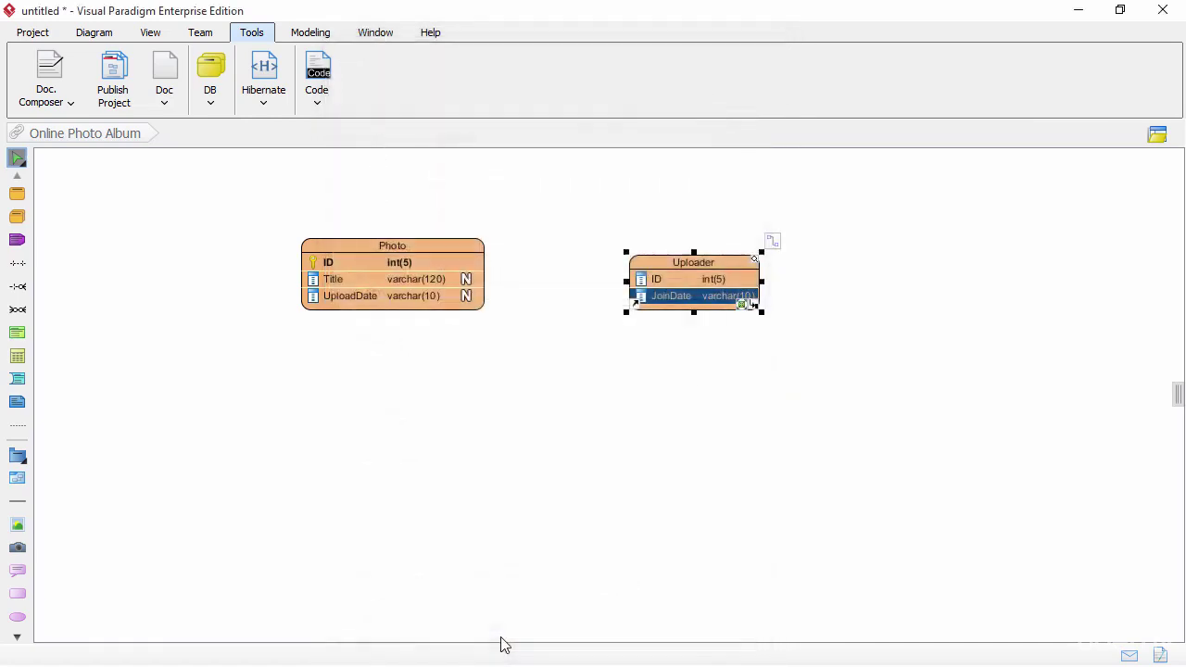
pyautogui.click(496, 613)
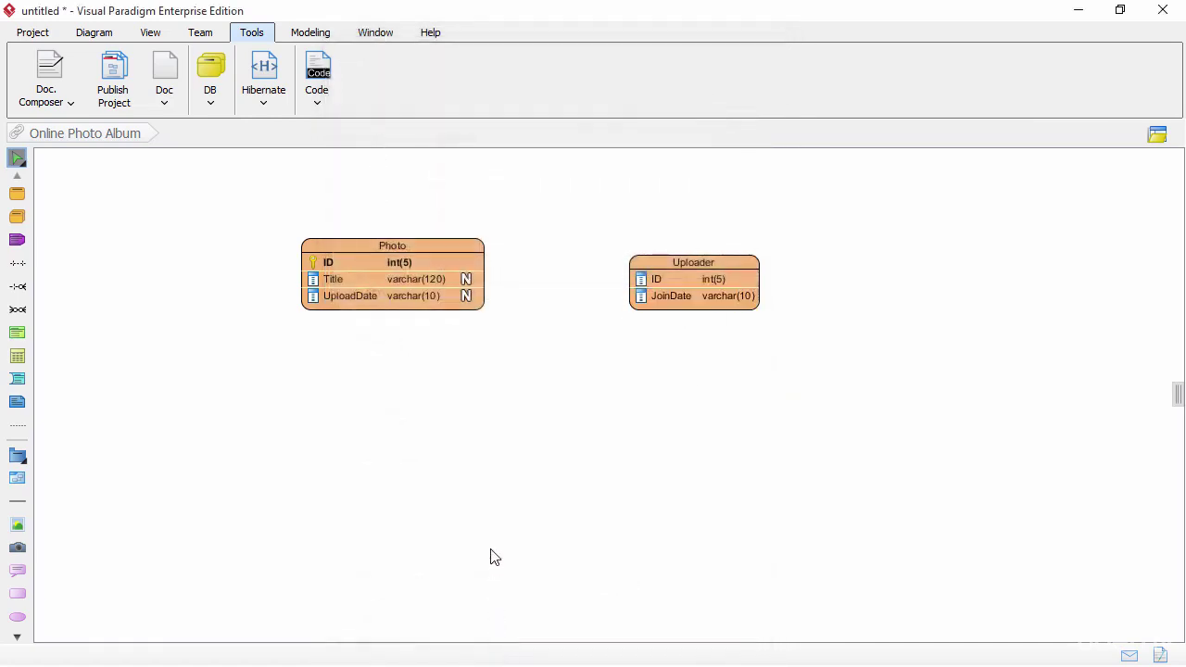
pyautogui.click(366, 304)
pyautogui.click(663, 290)
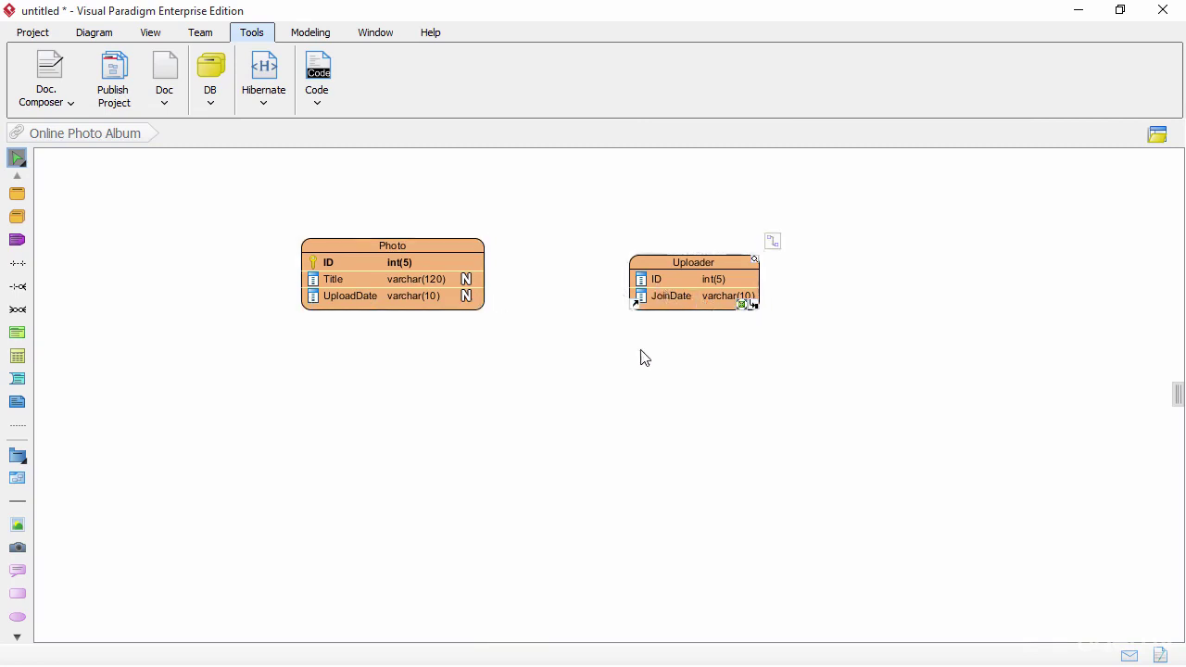
pyautogui.click(589, 388)
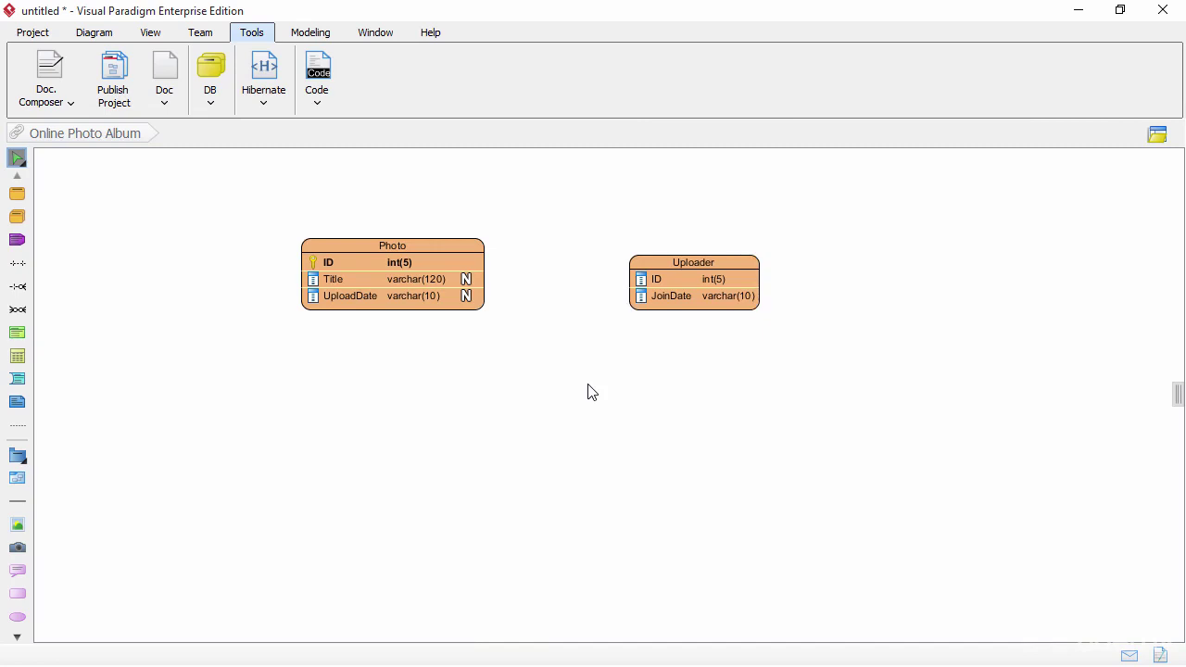